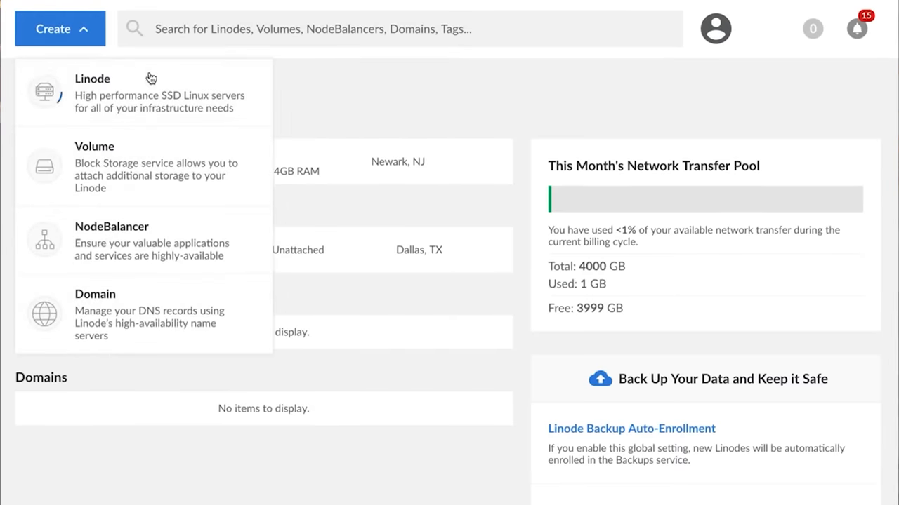
- Start a new Linode and choose the Dedicated 8GB plan at $60.00/mo
left_click(161, 91)
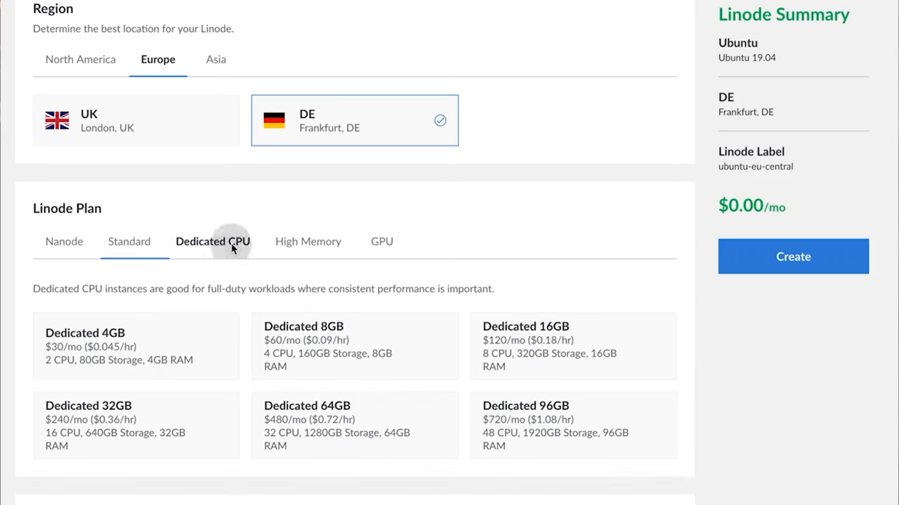
left_click(416, 356)
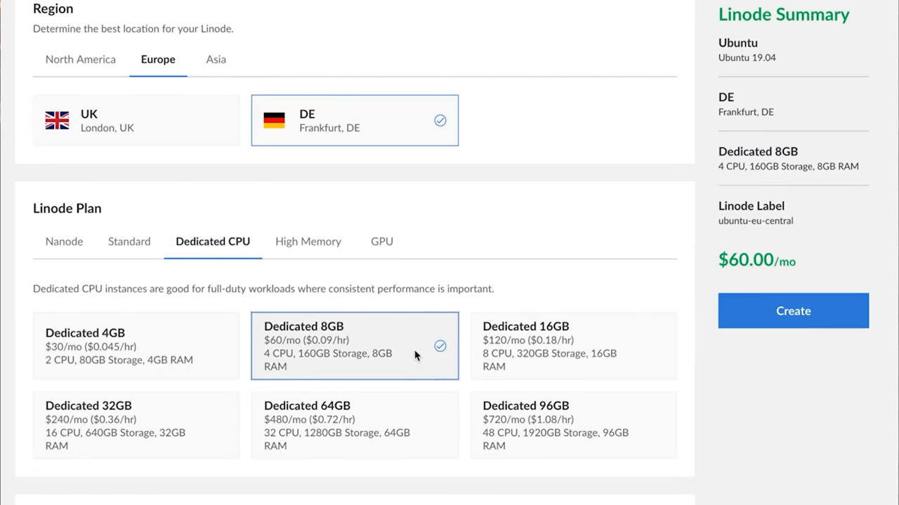
scroll(351, 281, "down", 3)
scroll(351, 281, "down", 2)
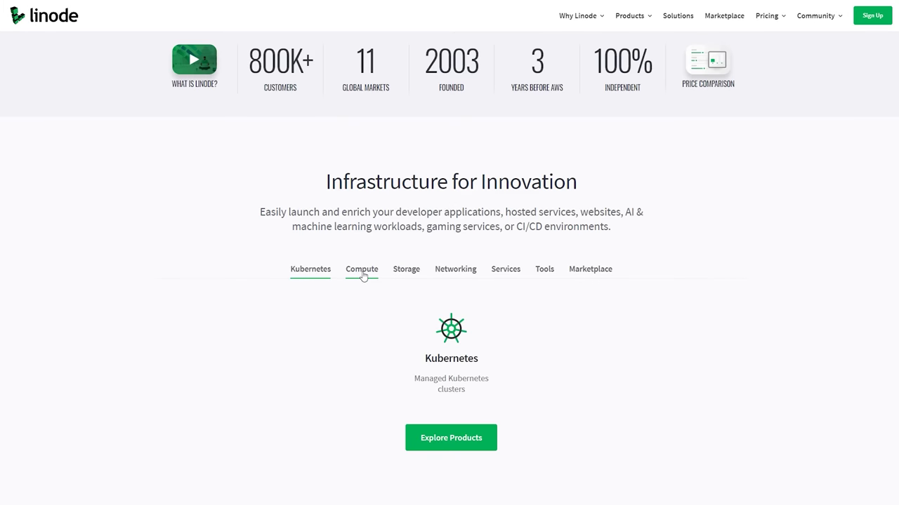
- Browse the Compute and Storage product offerings on linode.com
left_click(364, 276)
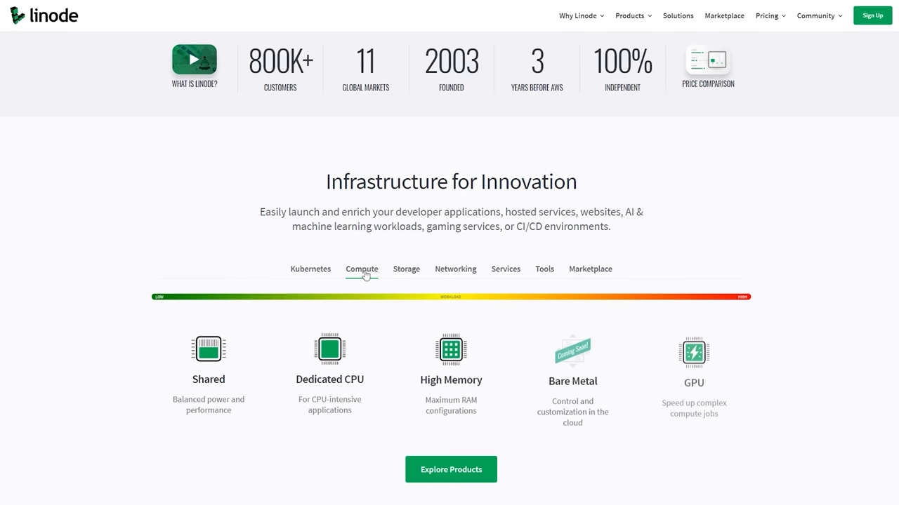
left_click(402, 273)
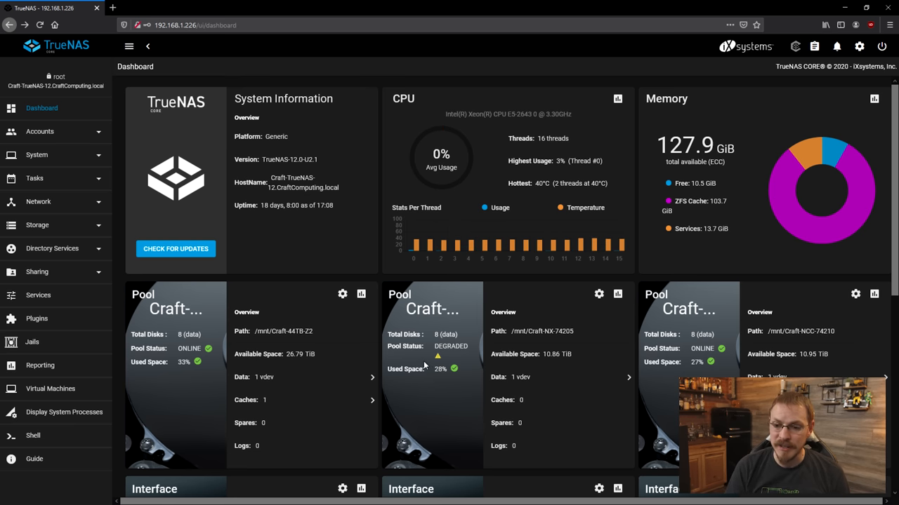
- Go to Storage > Pools to list all three pools and their datasets
left_click(71, 227)
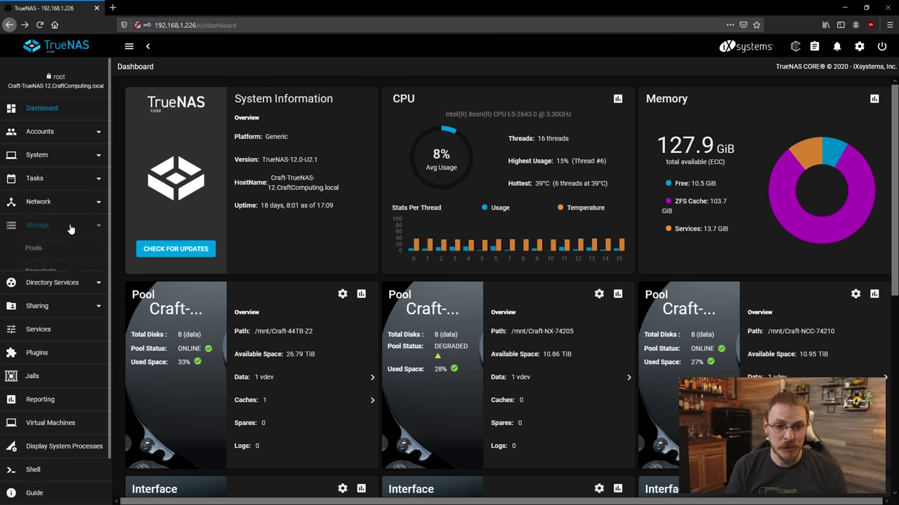
left_click(34, 248)
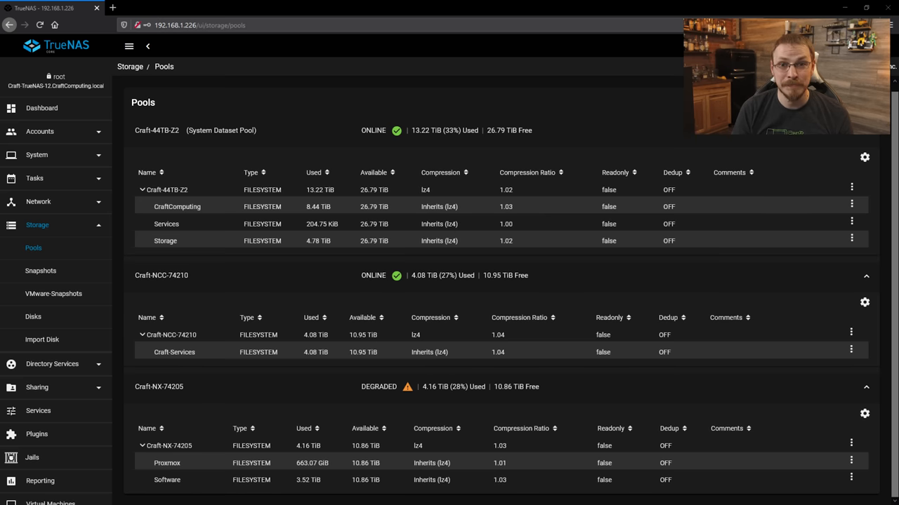
scroll(411, 393, "up", 1)
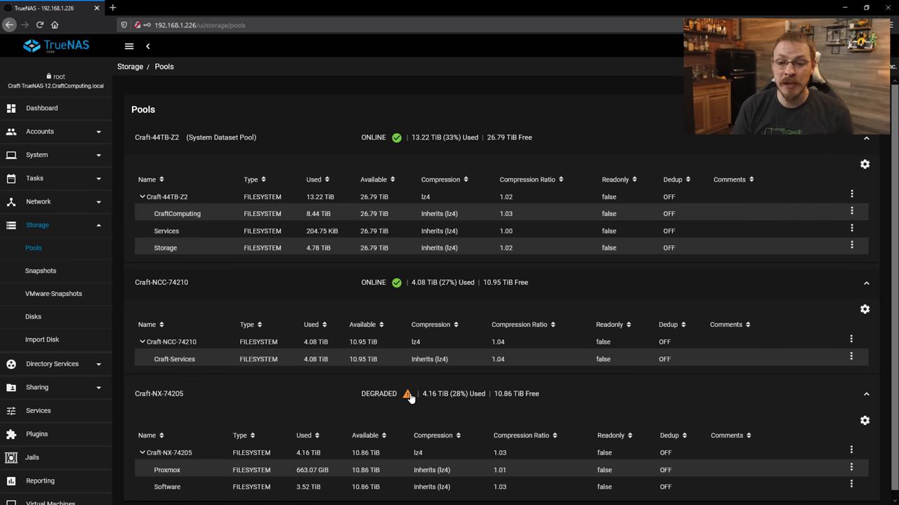
- Show the disk status of the Craft-NX-74205 pool via its Pool Actions menu
left_click(864, 422)
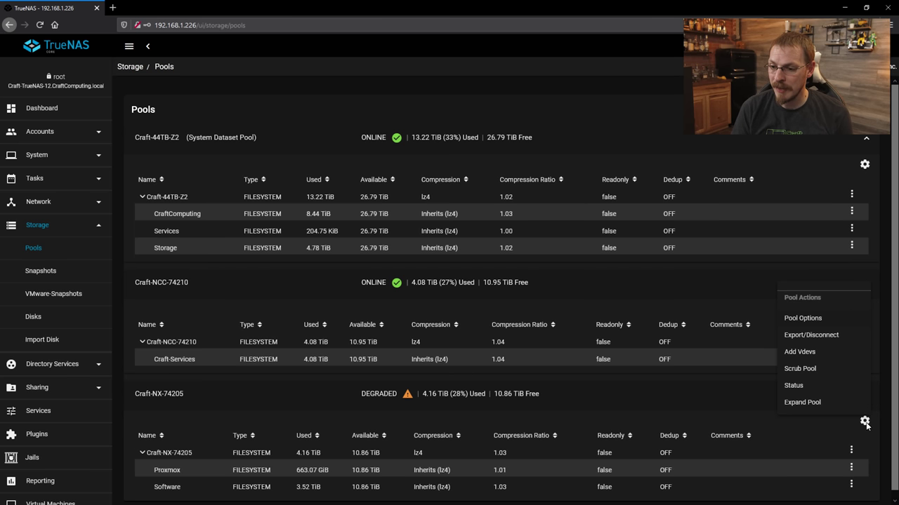
left_click(792, 385)
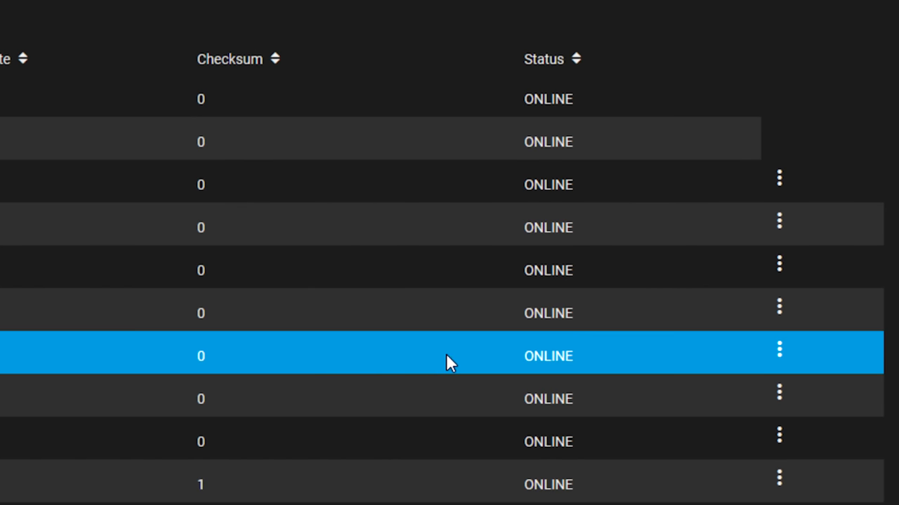
- Take the failing disk in the RAIDZ2 vdev offline from its row menu
left_click(779, 350)
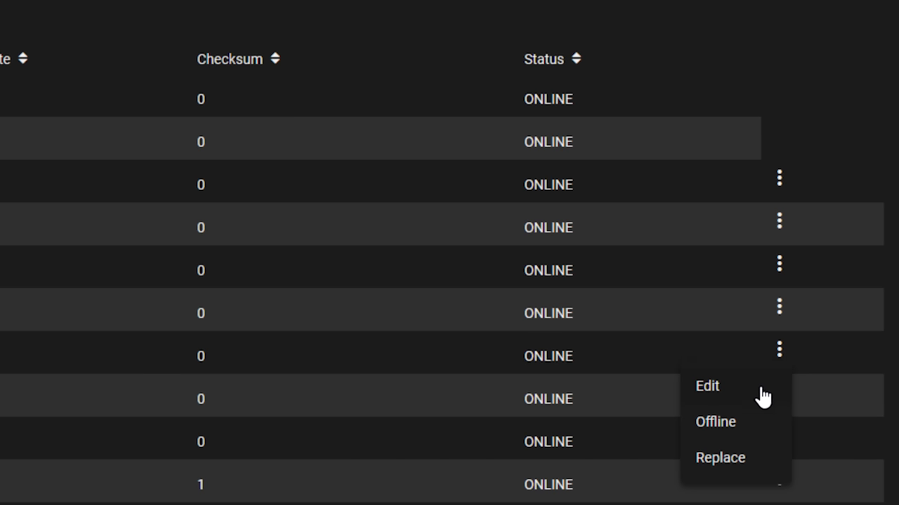
left_click(716, 421)
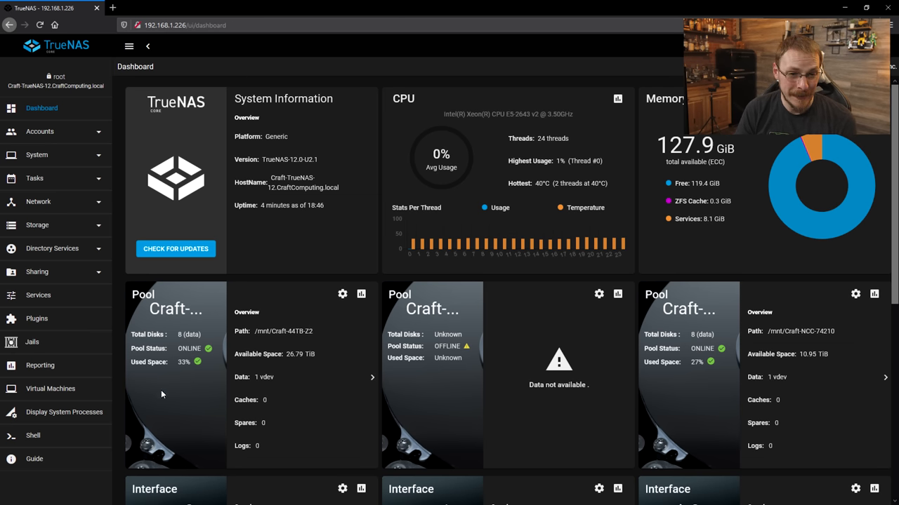
- Check the status of the offline Craft-NX-74205 pool, then return to the Pools overview
left_click(74, 229)
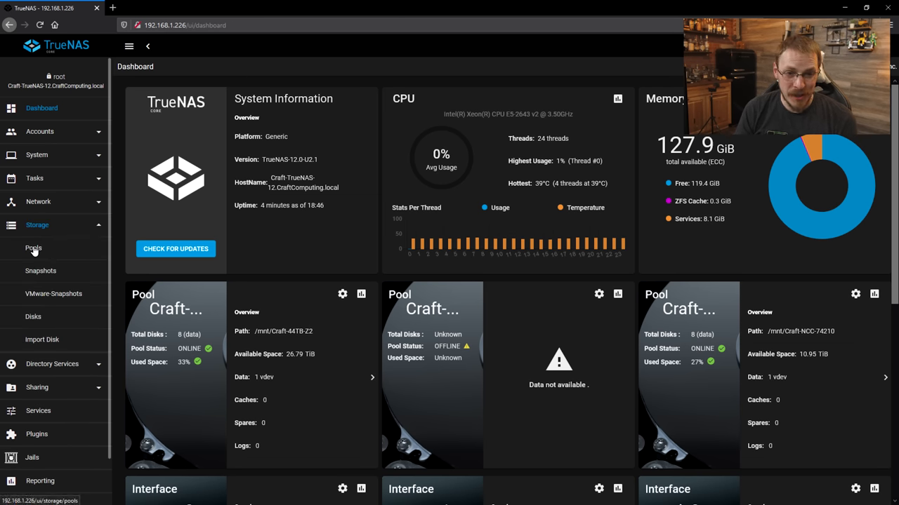
left_click(33, 248)
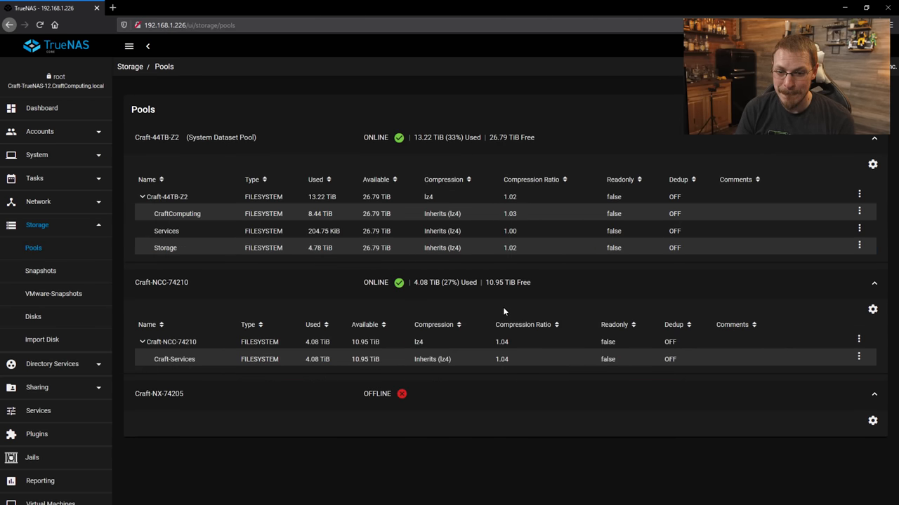
left_click(873, 421)
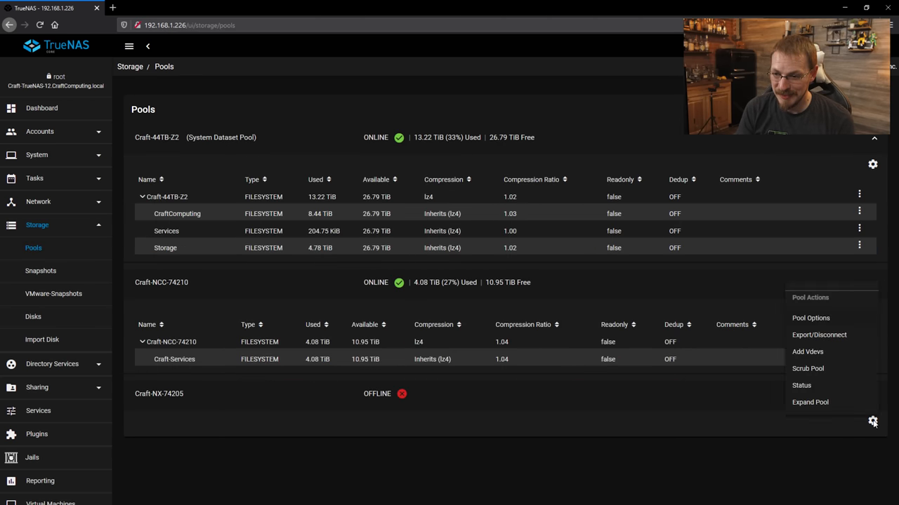
left_click(802, 385)
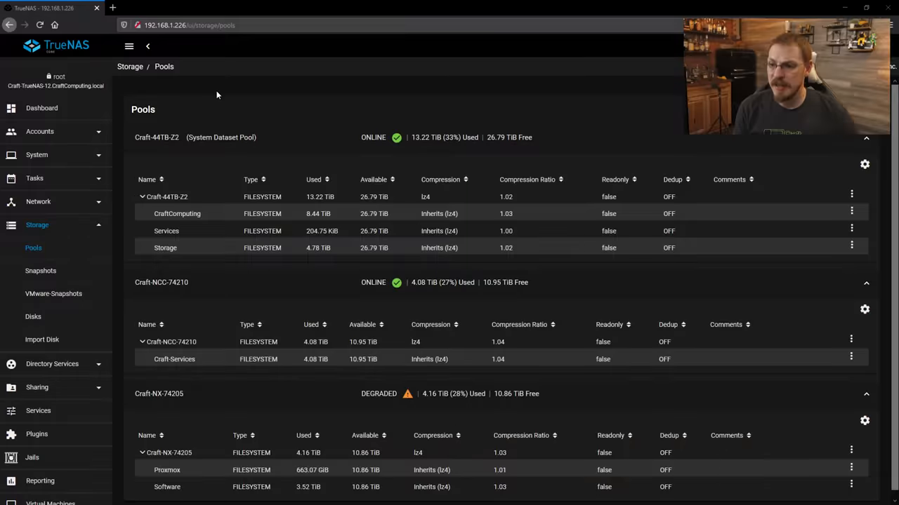
left_click(222, 214)
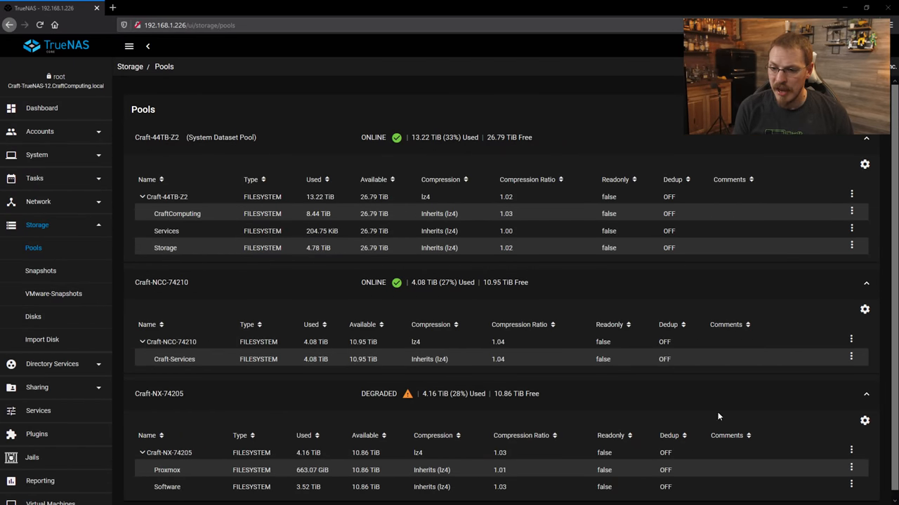
- Review the Craft-NX-74205 pool status and its offline and faulted disk rows
left_click(864, 421)
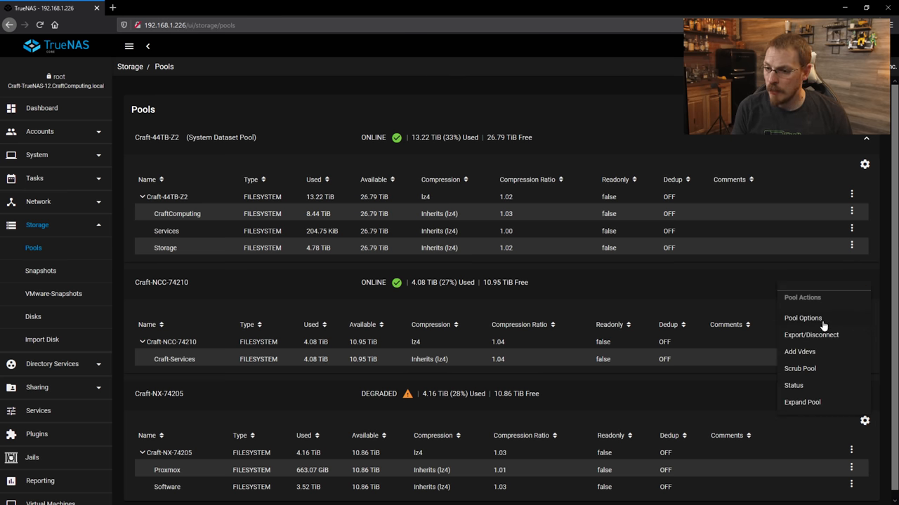
left_click(794, 385)
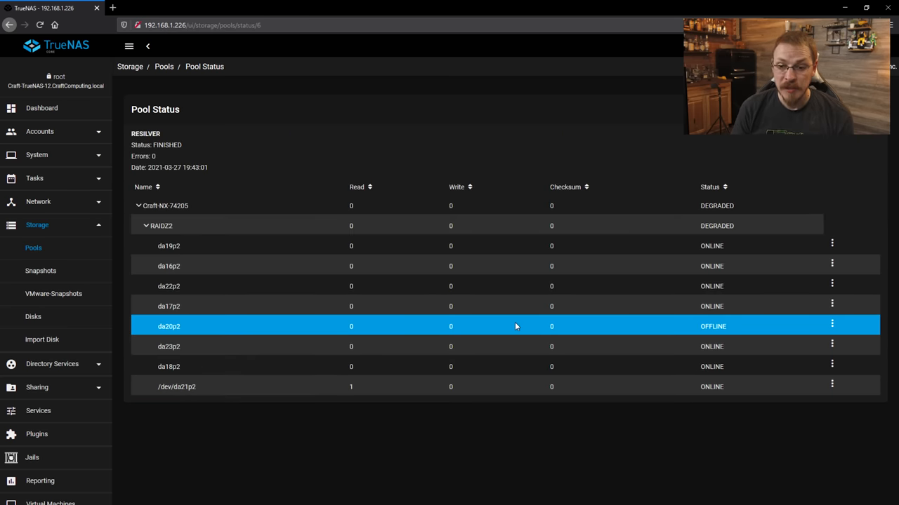
left_click_drag(737, 330, 671, 326)
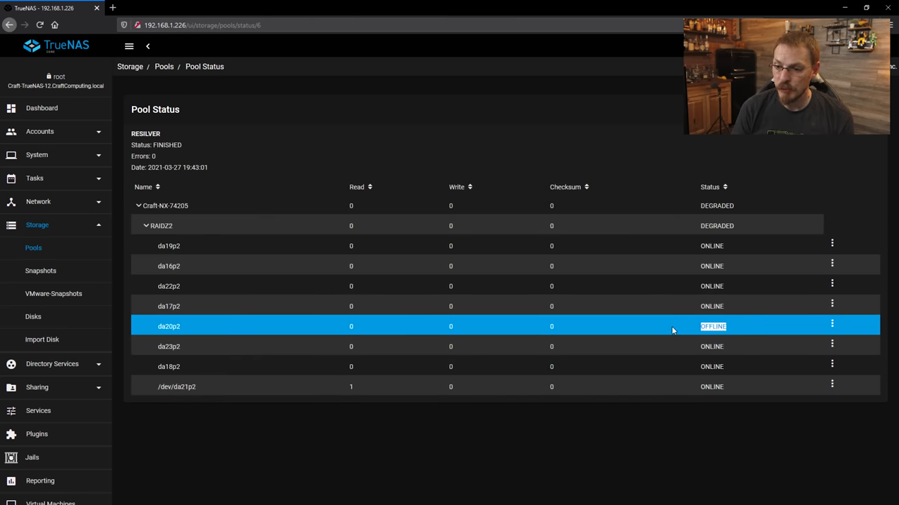
left_click(747, 389)
left_click_drag(746, 391, 693, 389)
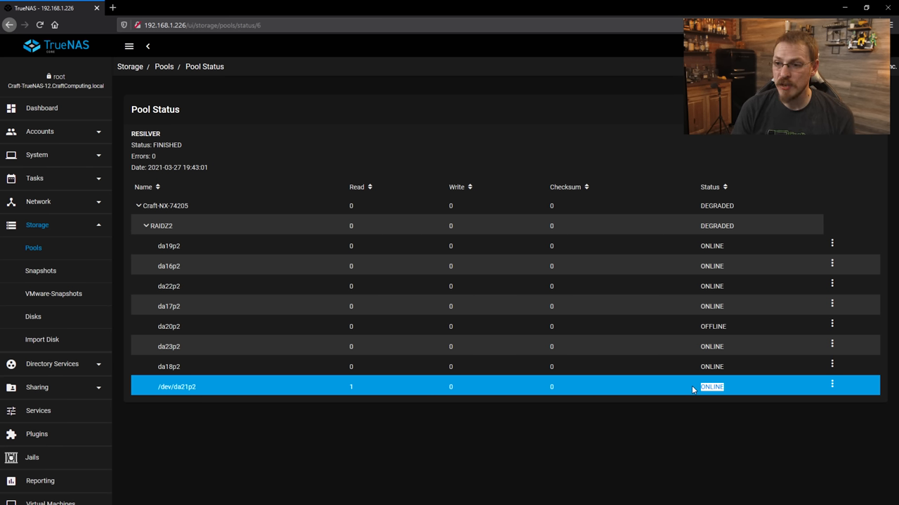
left_click(749, 319)
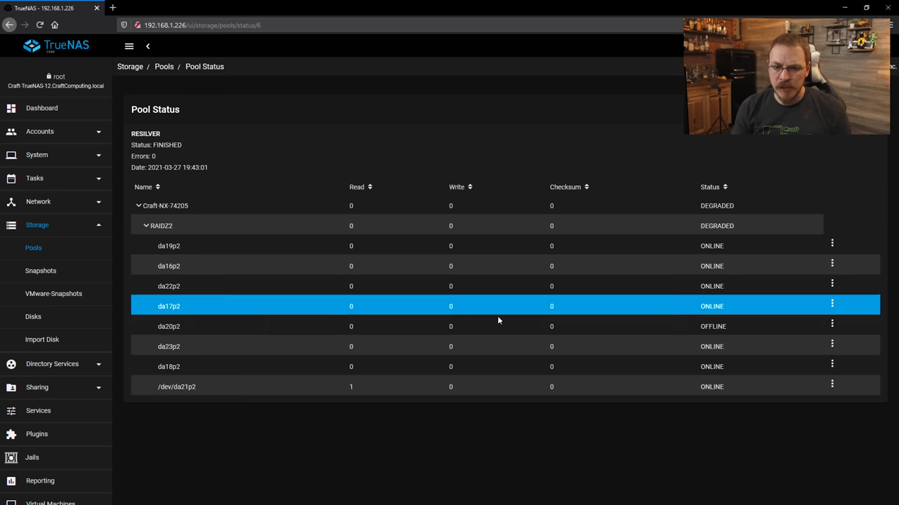
- Replace the offline da20p2 disk with member disk da20 and dismiss the success message
left_click(831, 325)
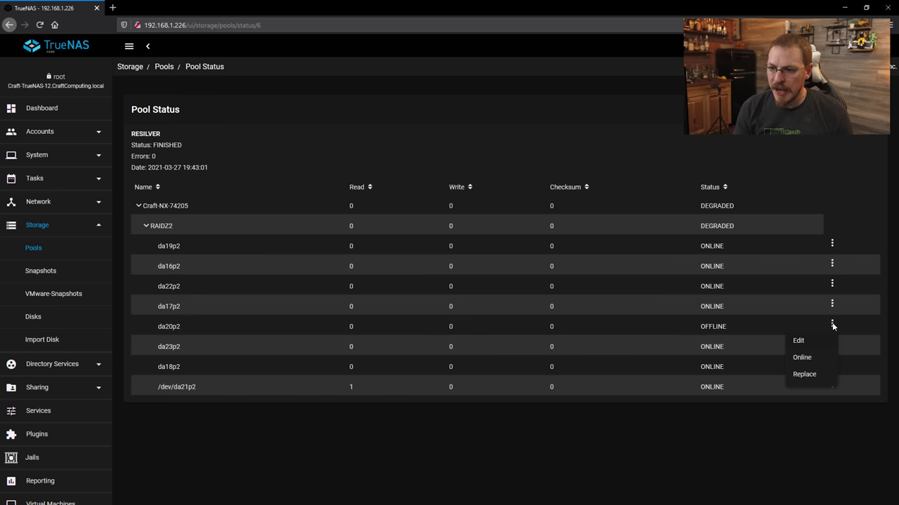
left_click(804, 374)
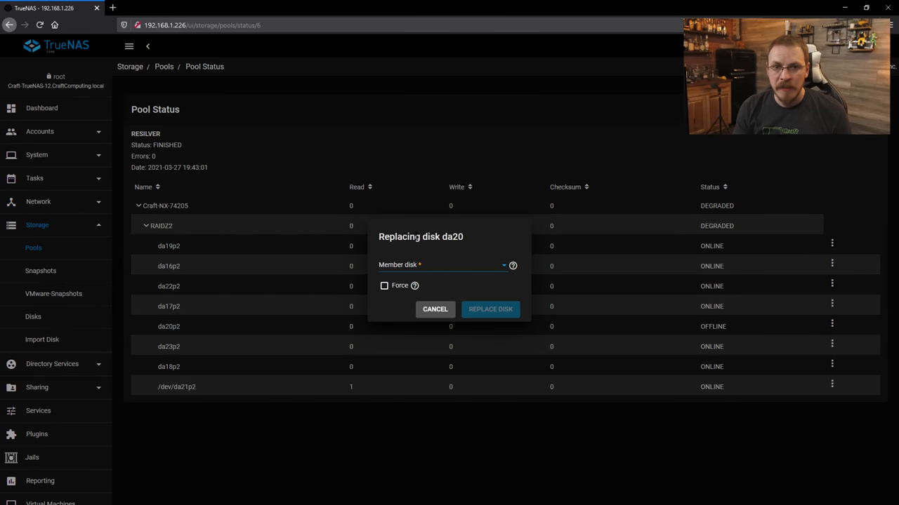
left_click(501, 267)
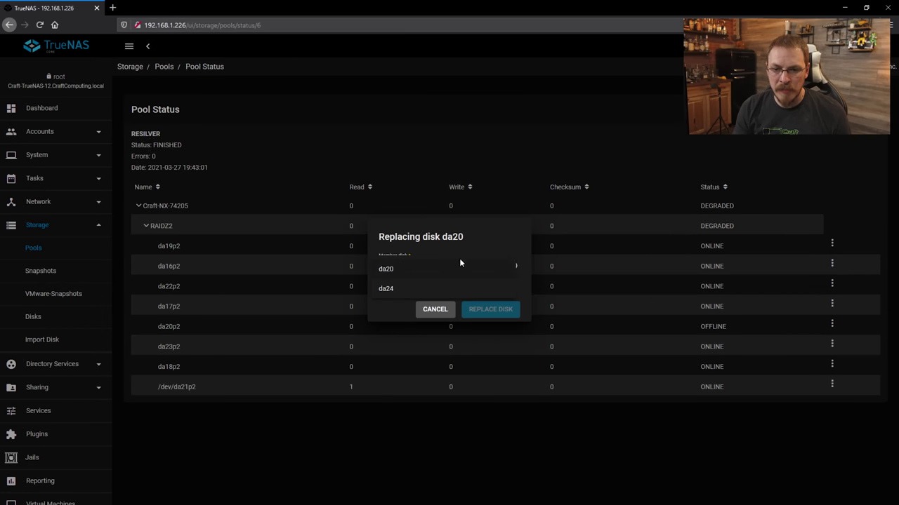
left_click(398, 271)
left_click(504, 311)
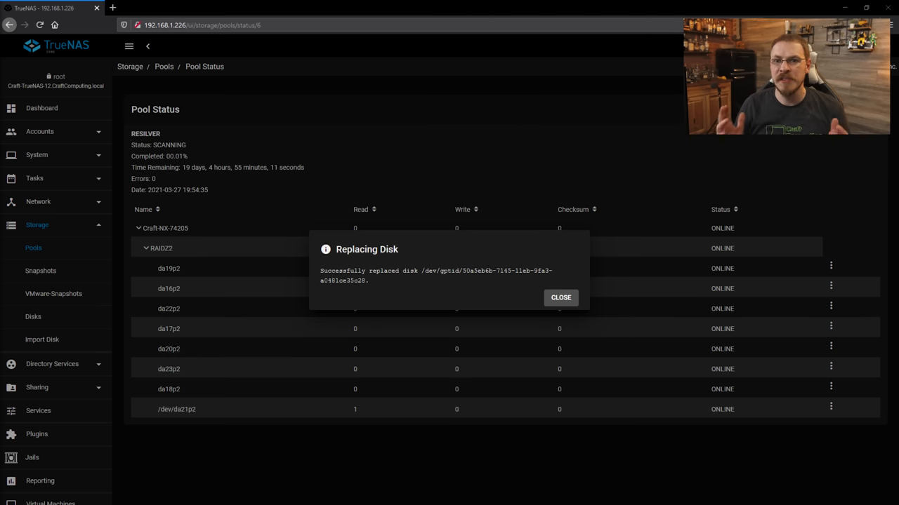
left_click(560, 298)
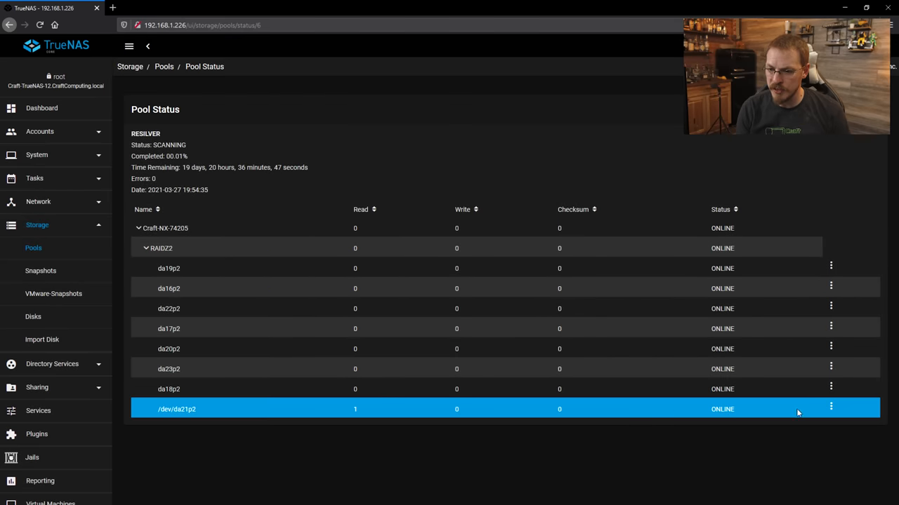
- Take the faulted /dev/da21p2 disk offline and confirm
left_click(831, 407)
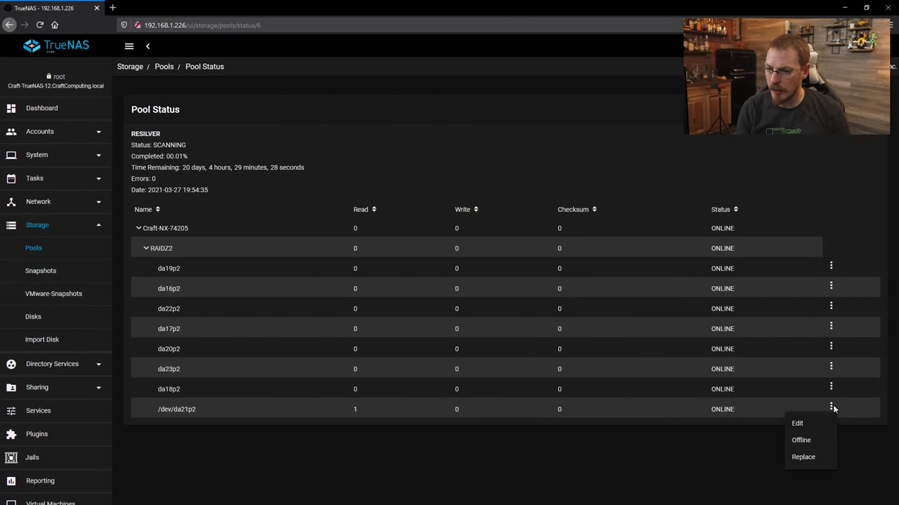
left_click(813, 445)
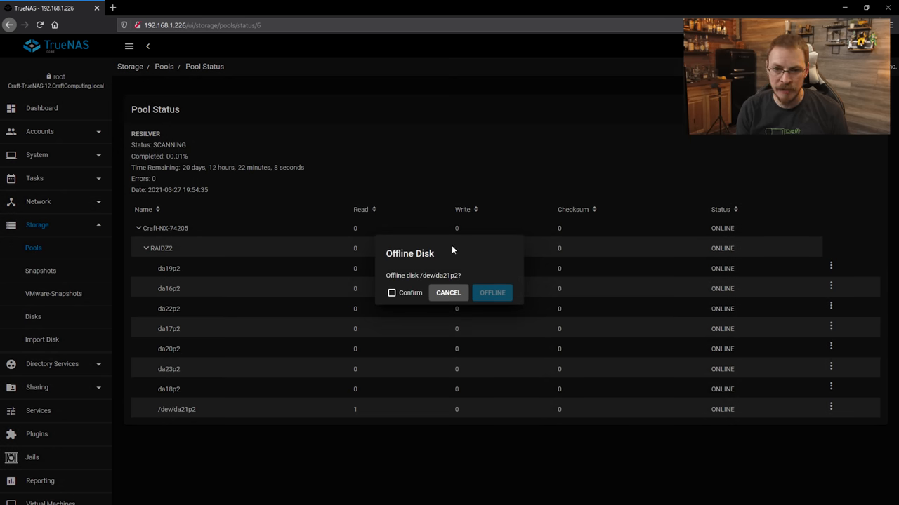
left_click(411, 296)
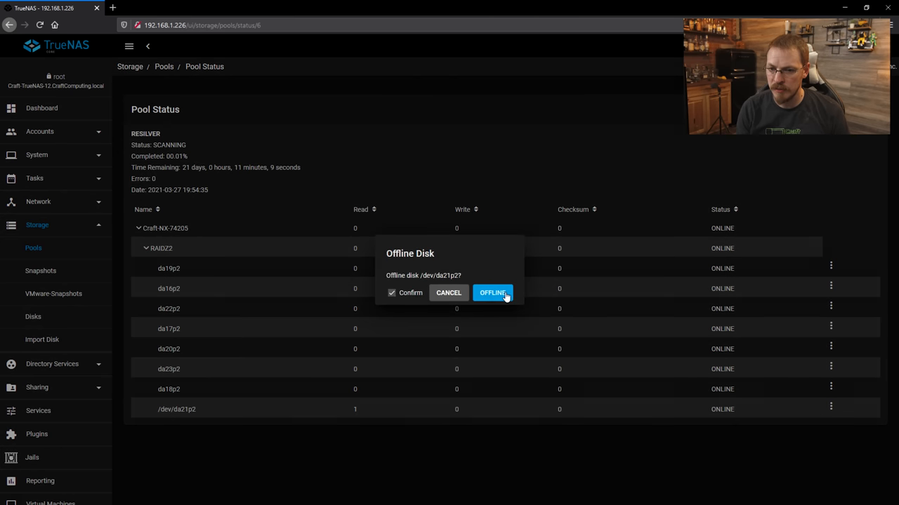
left_click(505, 293)
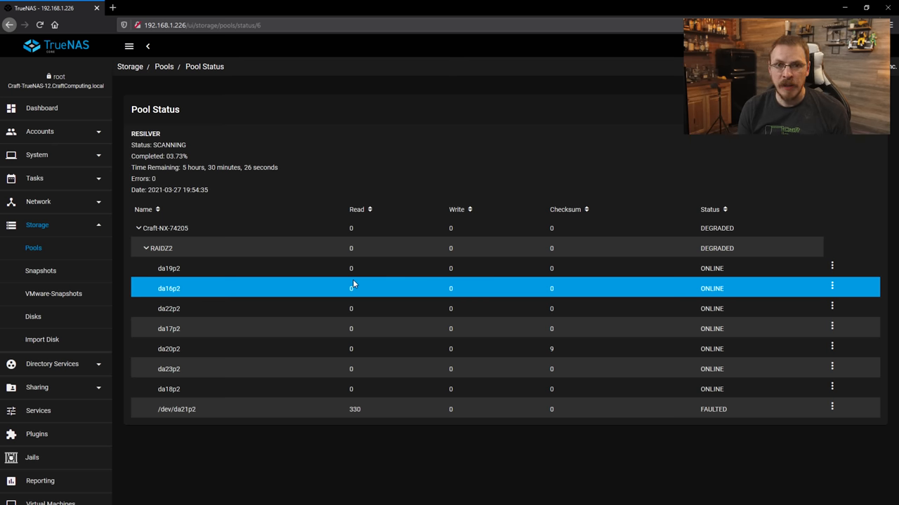
- Replace /dev/da21p2 with member disk da21 and dismiss the success message
left_click(832, 408)
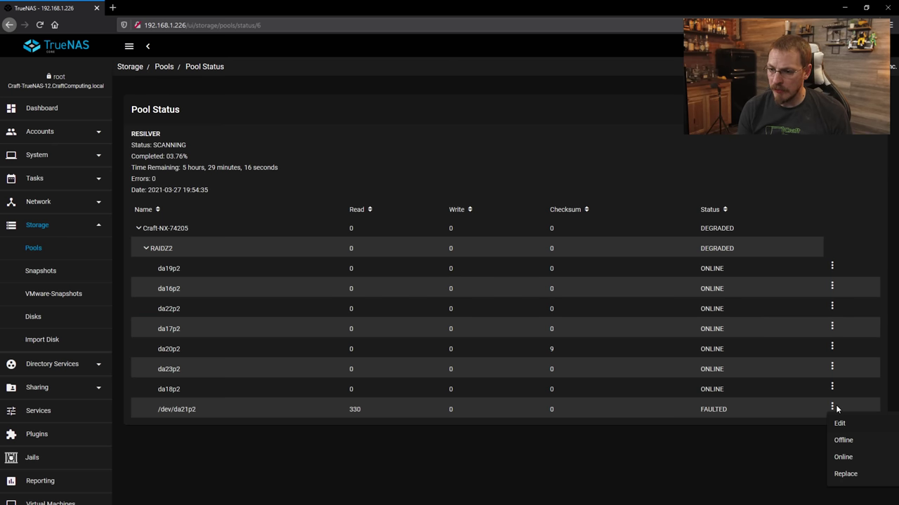
left_click(846, 476)
left_click(504, 267)
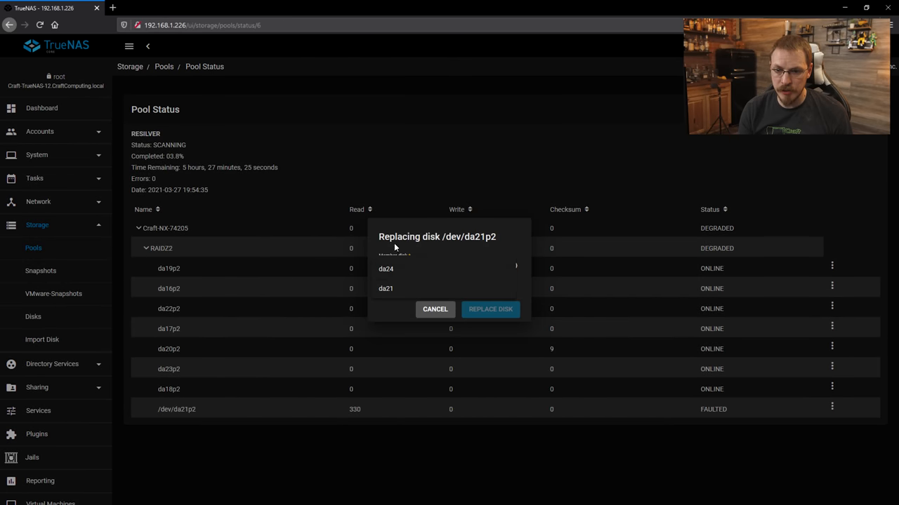
left_click(388, 292)
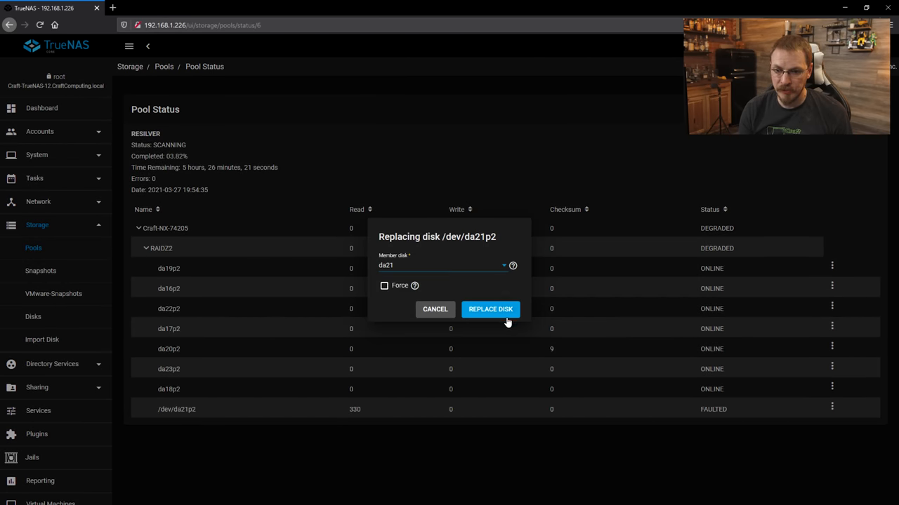
left_click(491, 310)
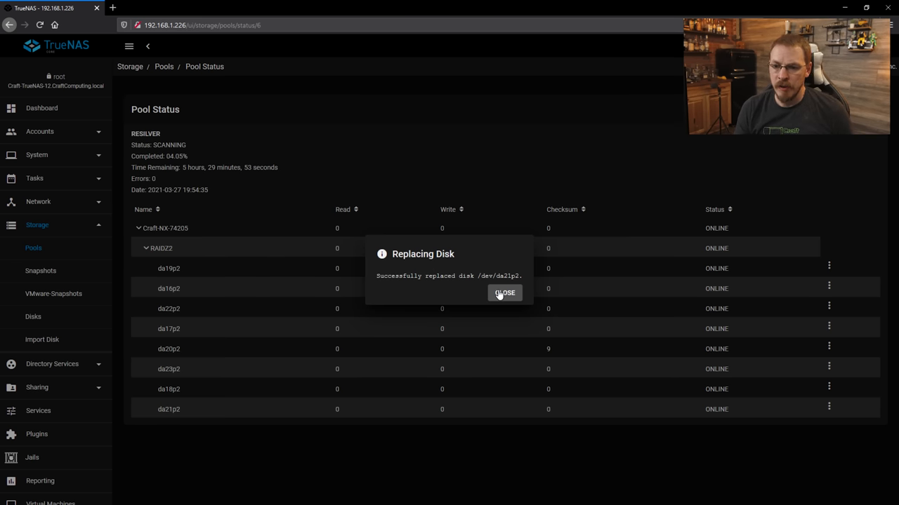
left_click(498, 293)
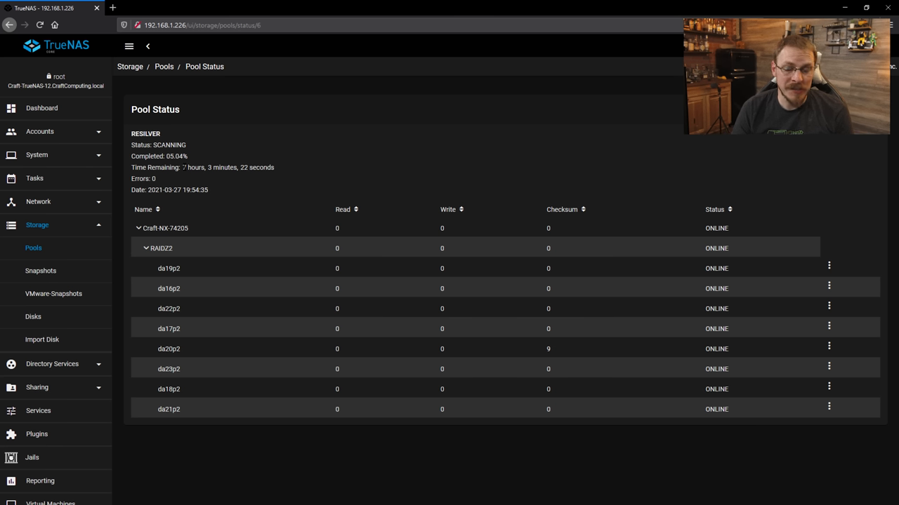
- Return to the Pools overview and bring up the Craft-44TB-Z2 pool actions
left_click(41, 256)
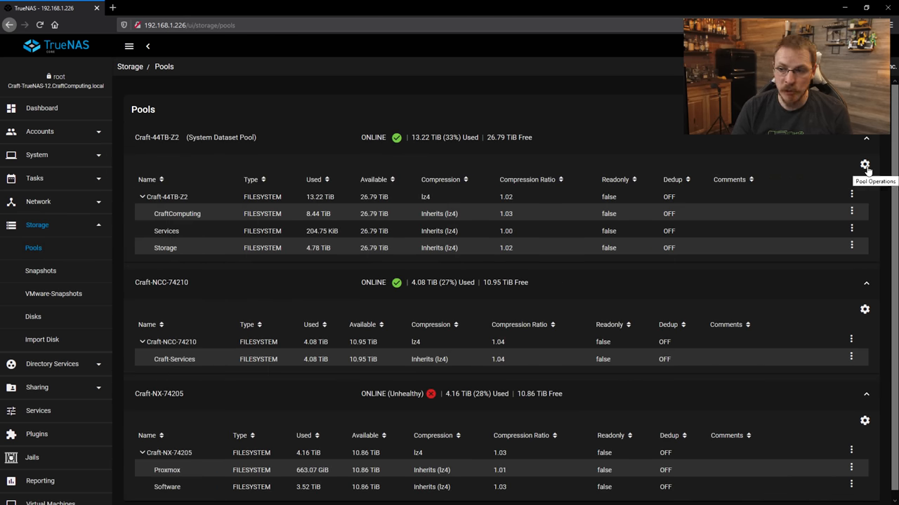
left_click(864, 166)
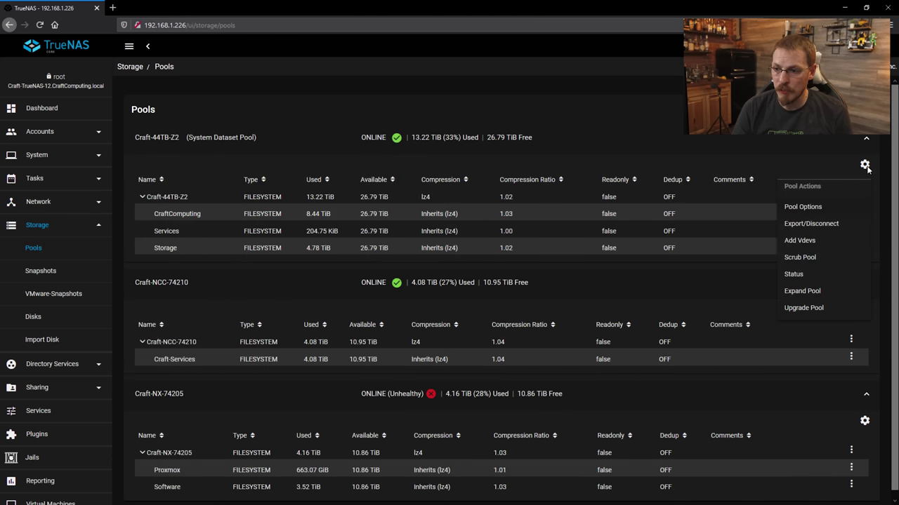
- Add SSD da24 as a cache vdev to Craft-44TB-Z2, confirming the erase warning, then view the dashboard
left_click(800, 240)
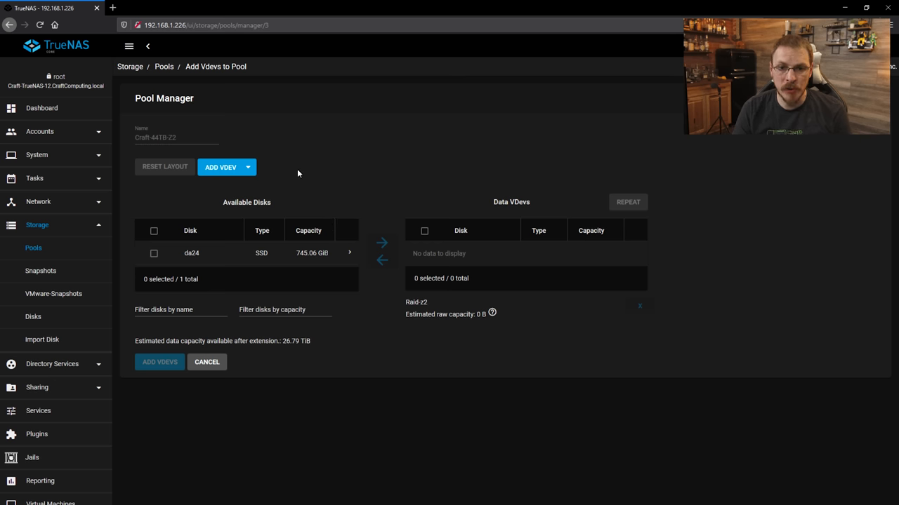
left_click(245, 169)
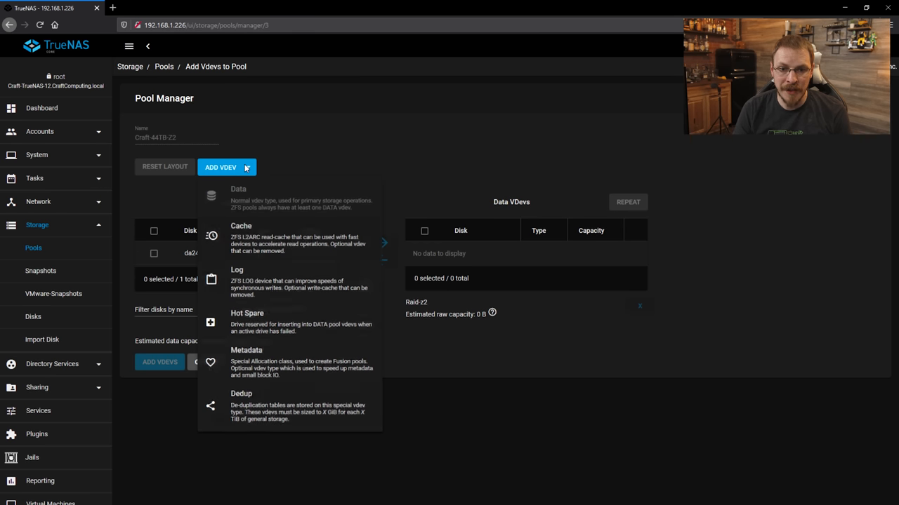
left_click(249, 247)
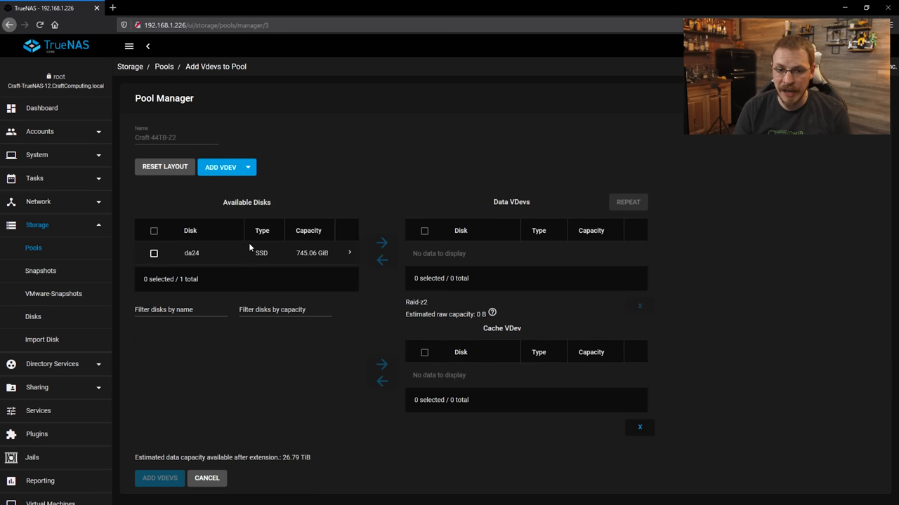
left_click(154, 254)
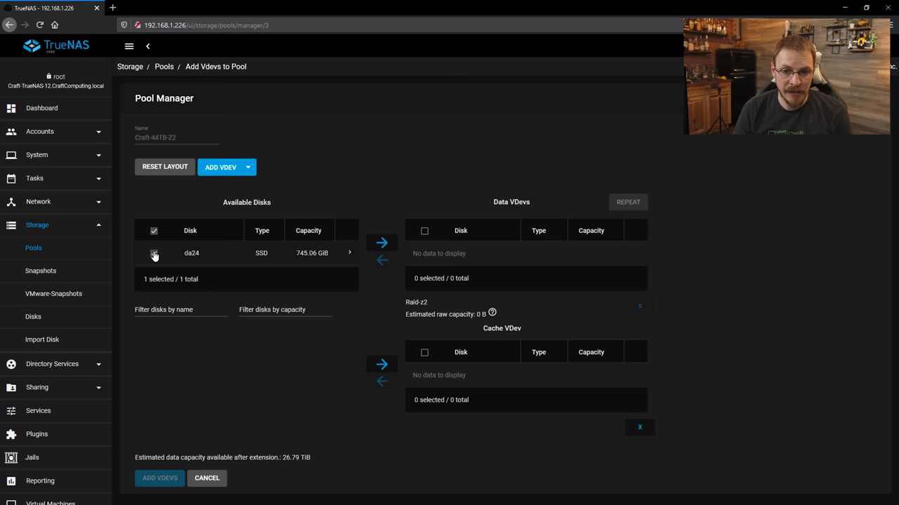
left_click(381, 366)
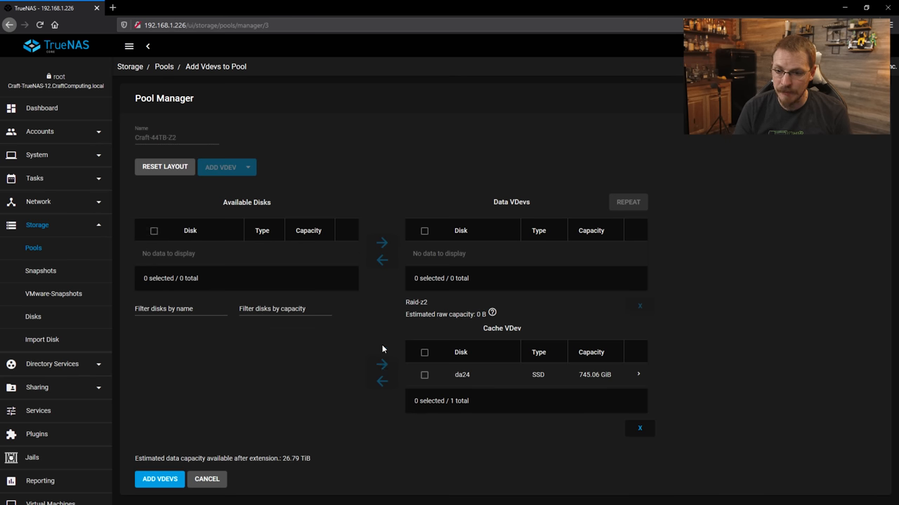
left_click(161, 480)
left_click(340, 301)
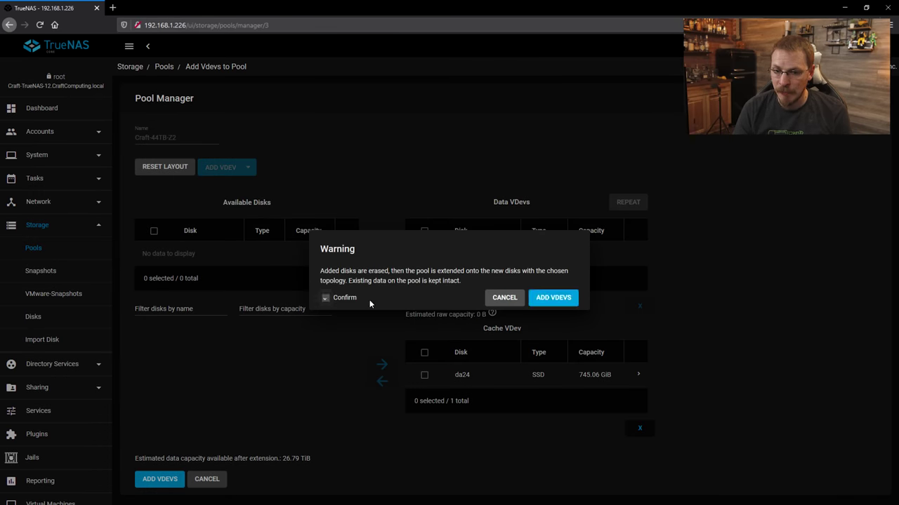
left_click(553, 297)
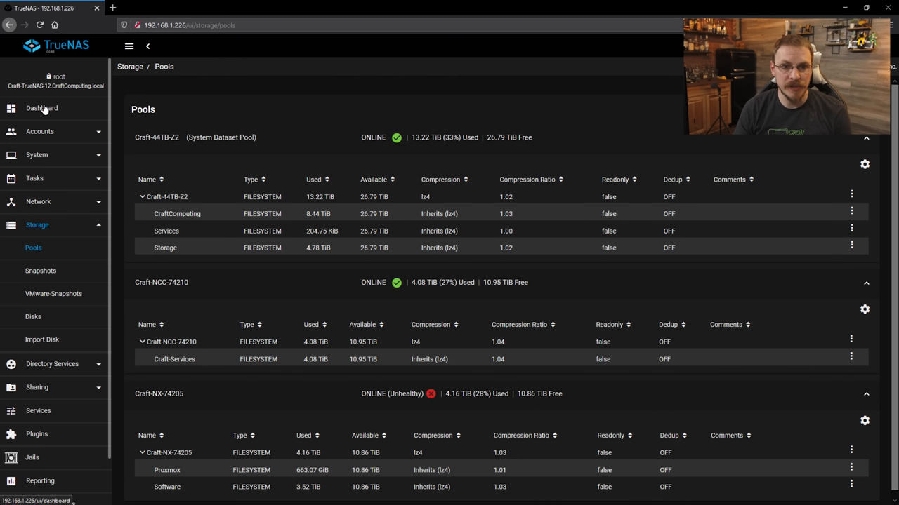
left_click(42, 109)
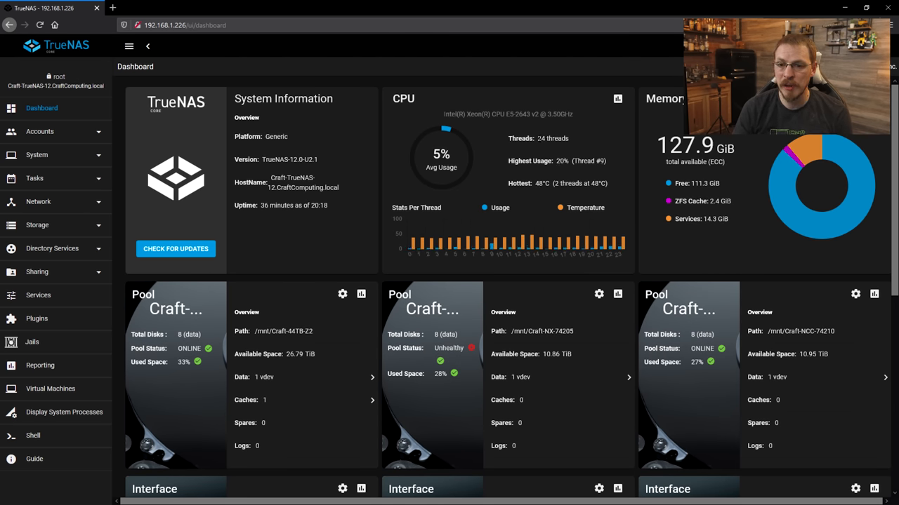
- Highlight the CPU widget's 24 threads figure on the dashboard
left_click_drag(537, 138, 568, 139)
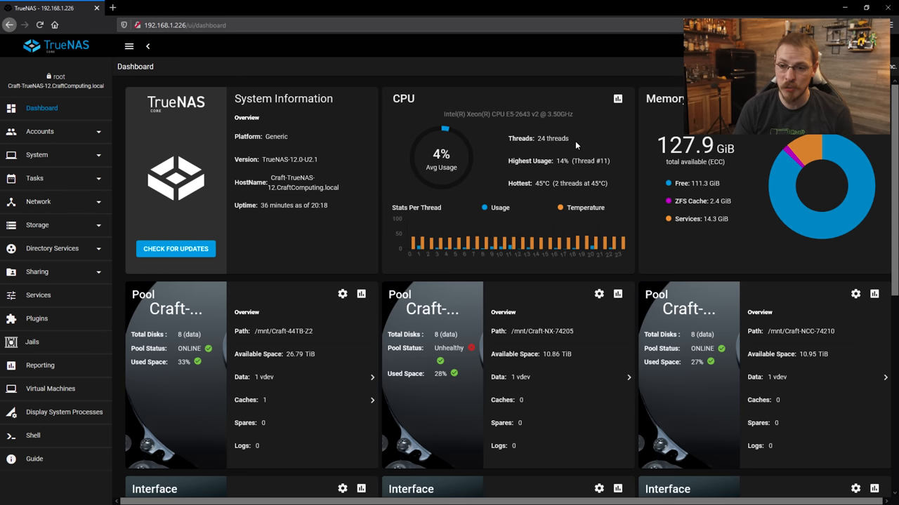